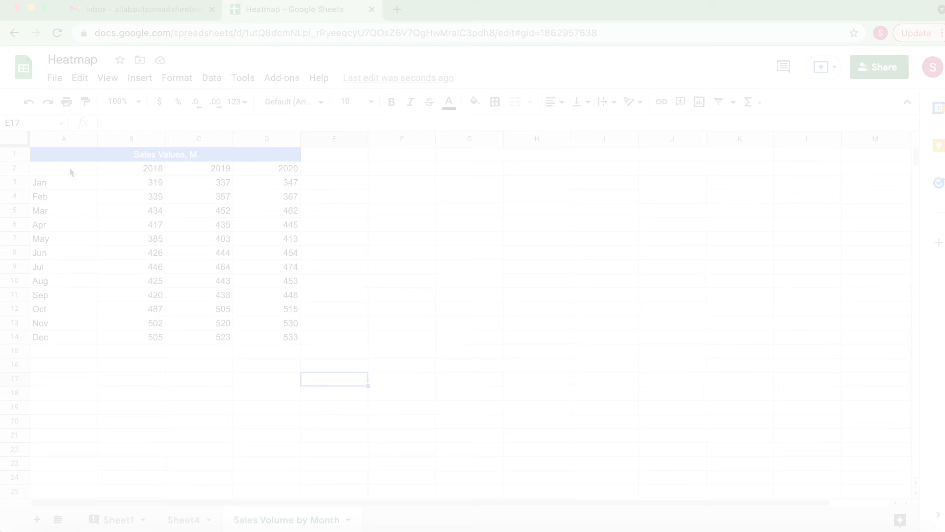
# Copy the monthly sales table A2:D14 and paste it transposed starting at cell F2
pyautogui.moveTo(69, 169); pyautogui.dragTo(272, 338)
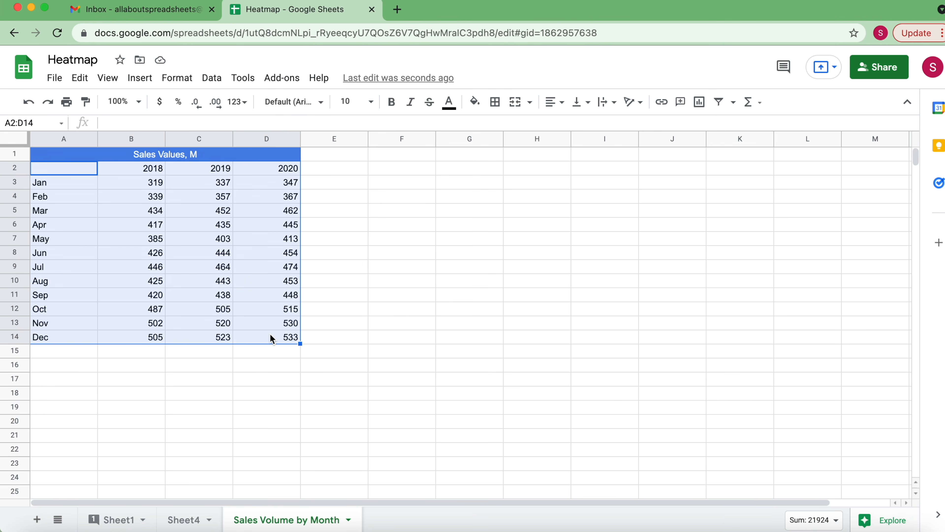
pyautogui.hotkey('ctrl', 'c')
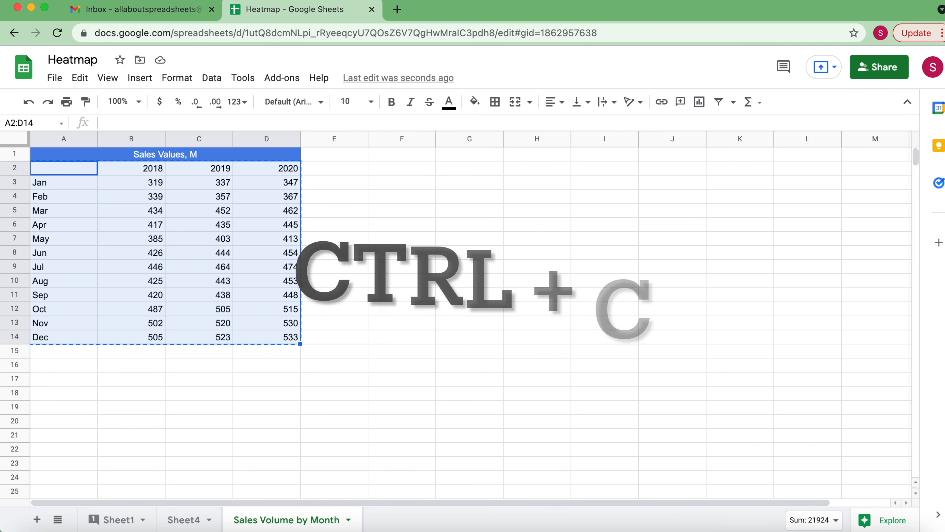
pyautogui.click(388, 170)
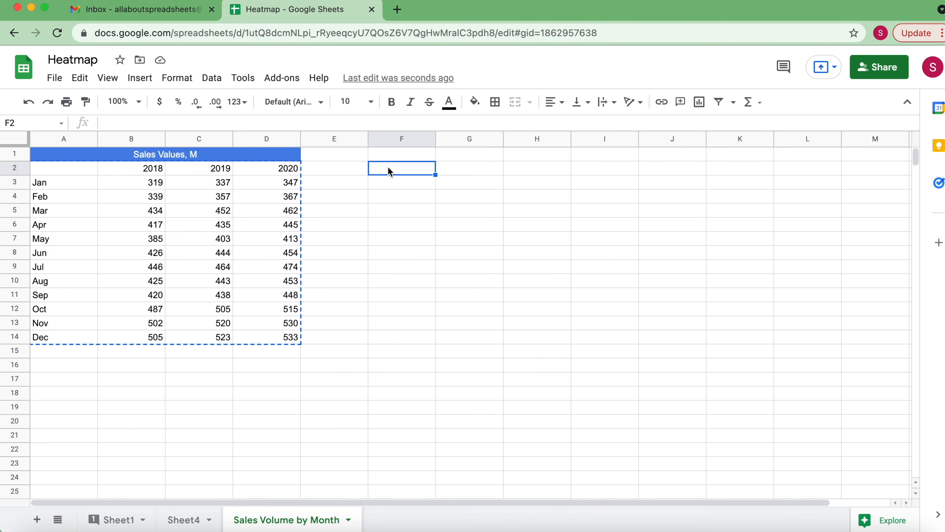
pyautogui.rightClick(388, 170)
pyautogui.moveTo(391, 172)
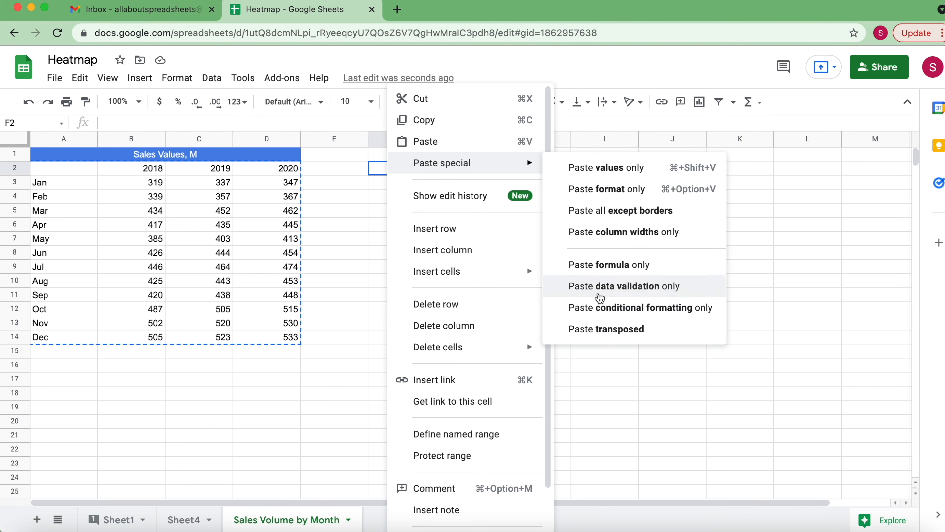
pyautogui.click(651, 336)
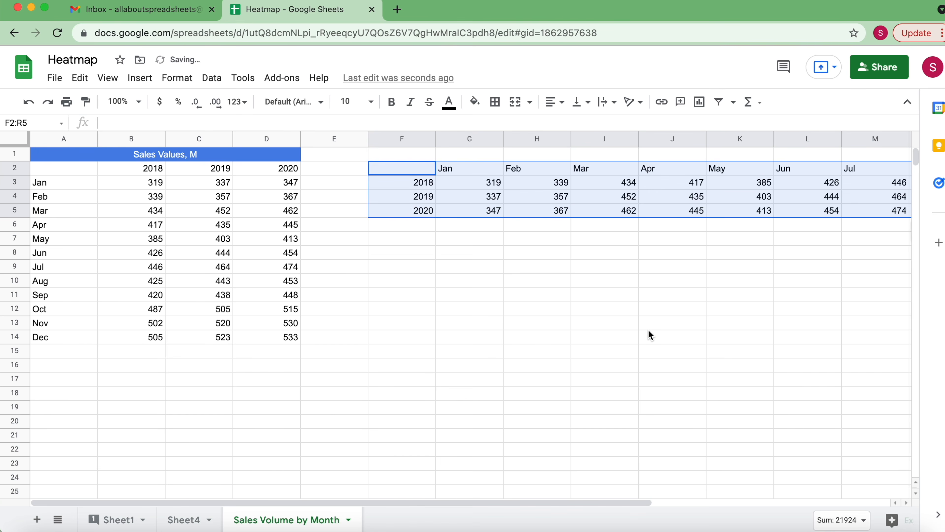
pyautogui.hscroll(1, 512, 298)
pyautogui.hscroll(1, 511, 301)
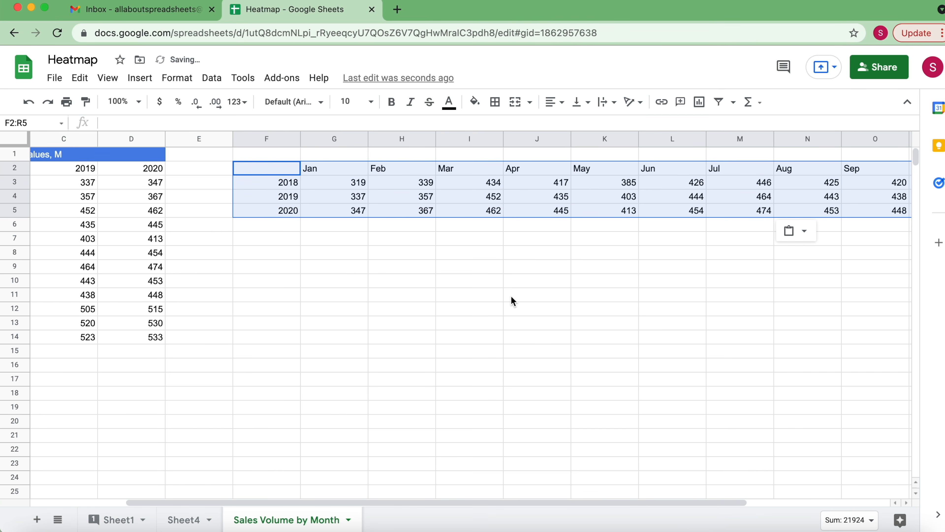
pyautogui.hscroll(-2, 511, 301)
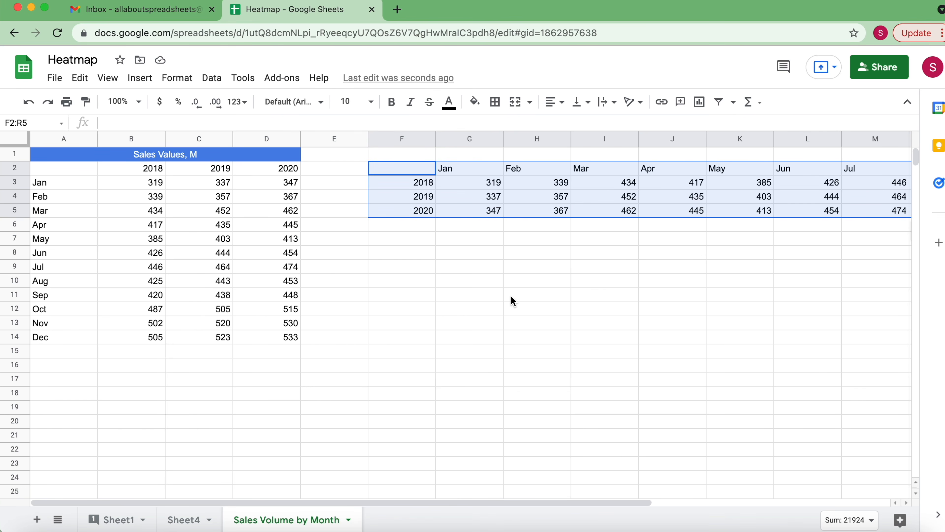
# Narrow columns F through R together to about two thirds of their width so all twelve months fit in view
pyautogui.click(406, 137)
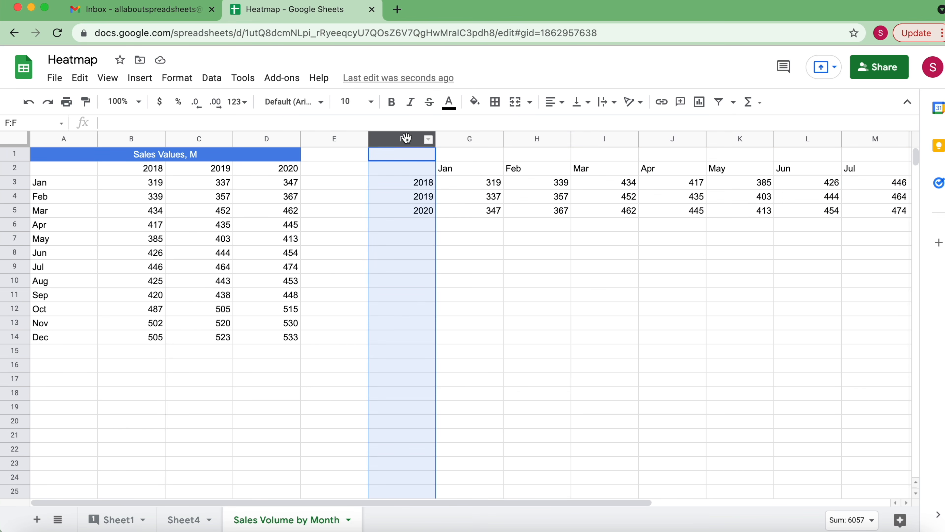
pyautogui.hscroll(1, 474, 170)
pyautogui.hscroll(4, 475, 170)
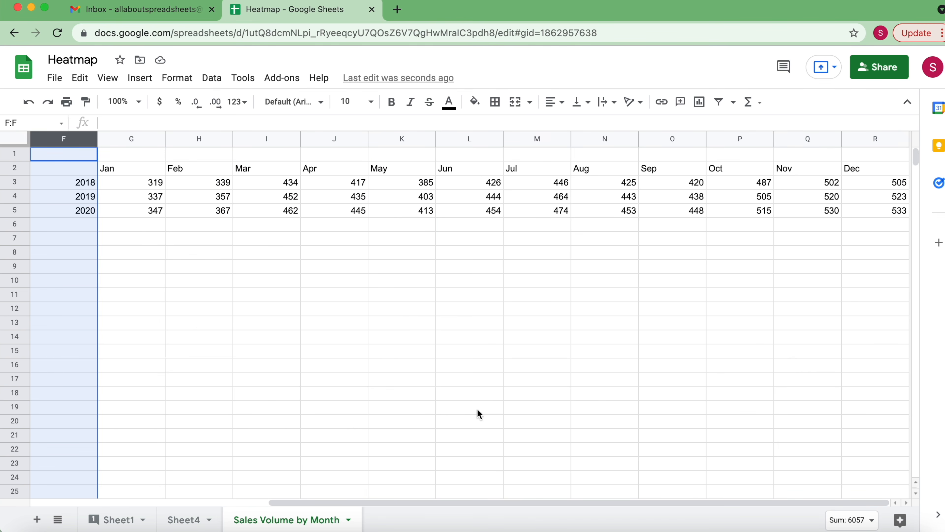
pyautogui.keyDown('shift'); pyautogui.click(873, 136); pyautogui.keyUp('shift')
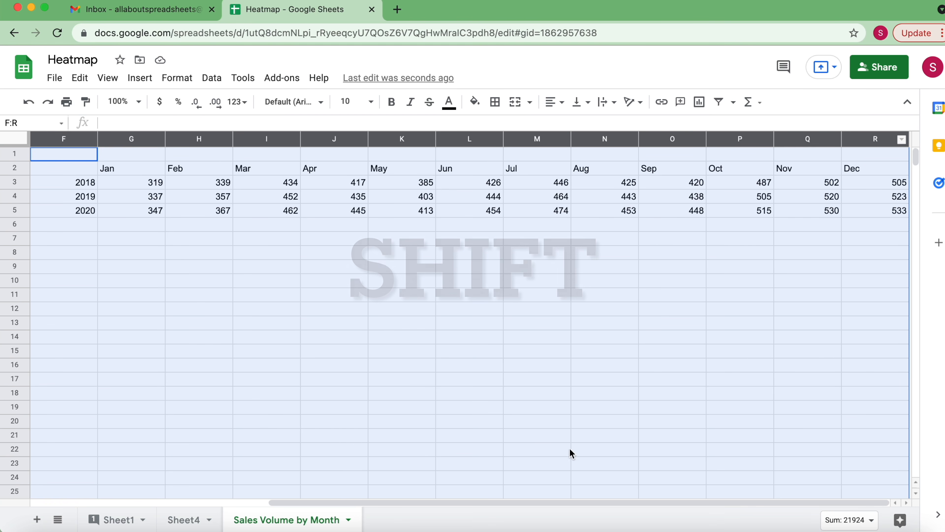
pyautogui.moveTo(563, 501); pyautogui.dragTo(403, 521)
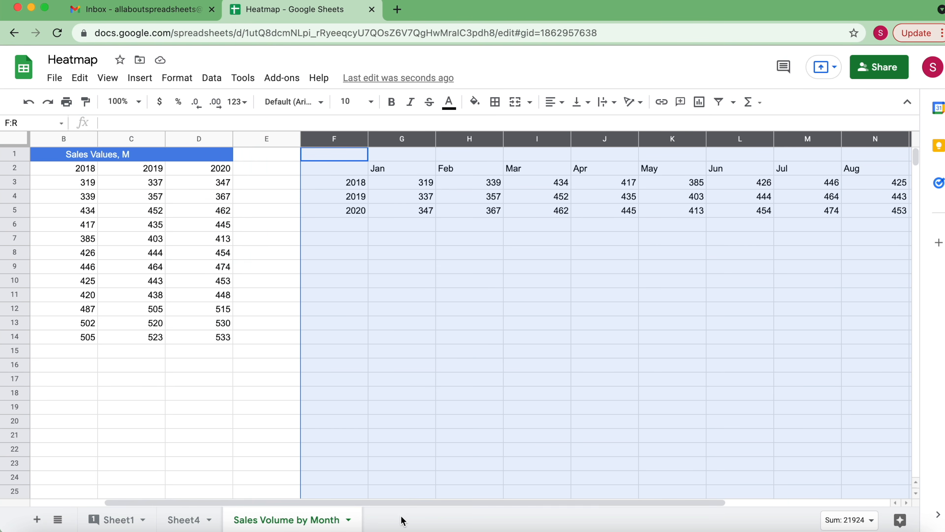
pyautogui.moveTo(368, 139); pyautogui.dragTo(343, 139)
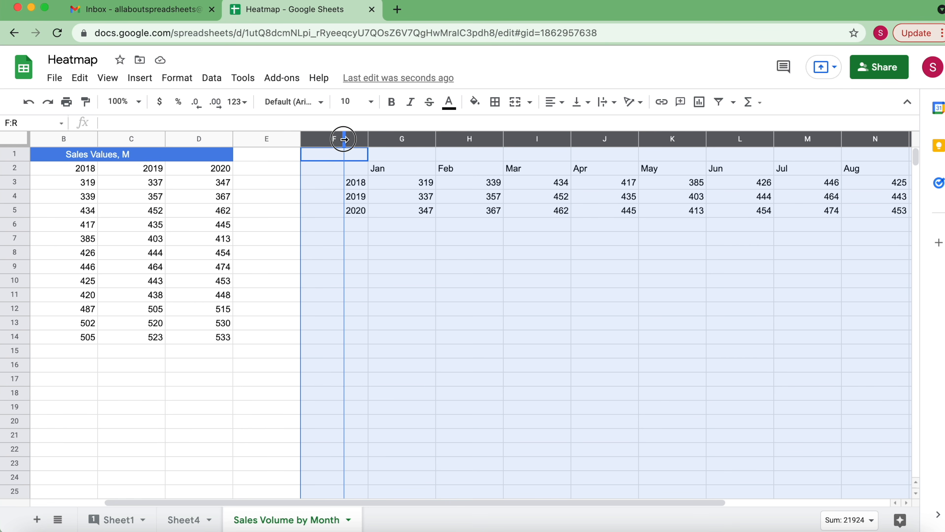
pyautogui.moveTo(344, 140); pyautogui.dragTo(345, 140)
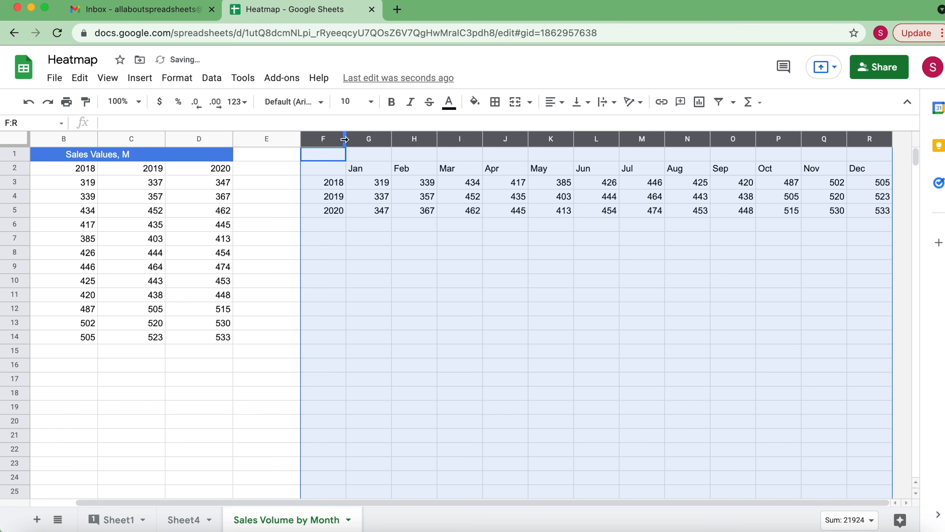
pyautogui.click(348, 280)
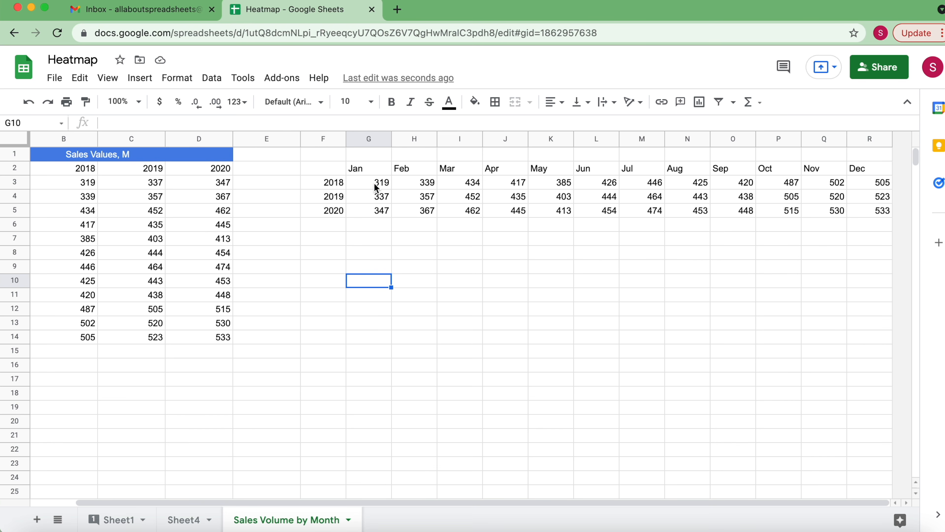
# Apply a green-white-red color scale as conditional formatting to G3:R5, with green for the minimum and red for the maximum
pyautogui.click(385, 186)
pyautogui.moveTo(387, 192); pyautogui.dragTo(867, 211)
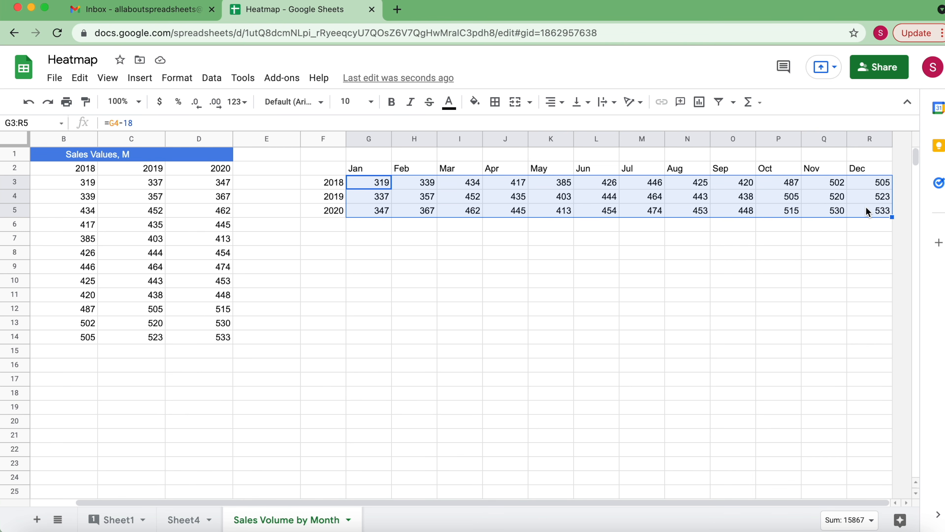
pyautogui.click(139, 79)
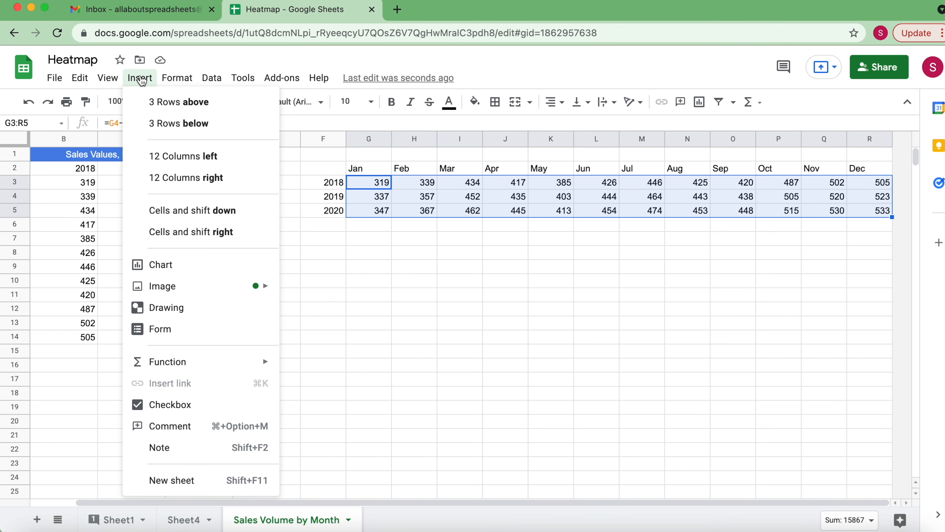
pyautogui.moveTo(170, 79)
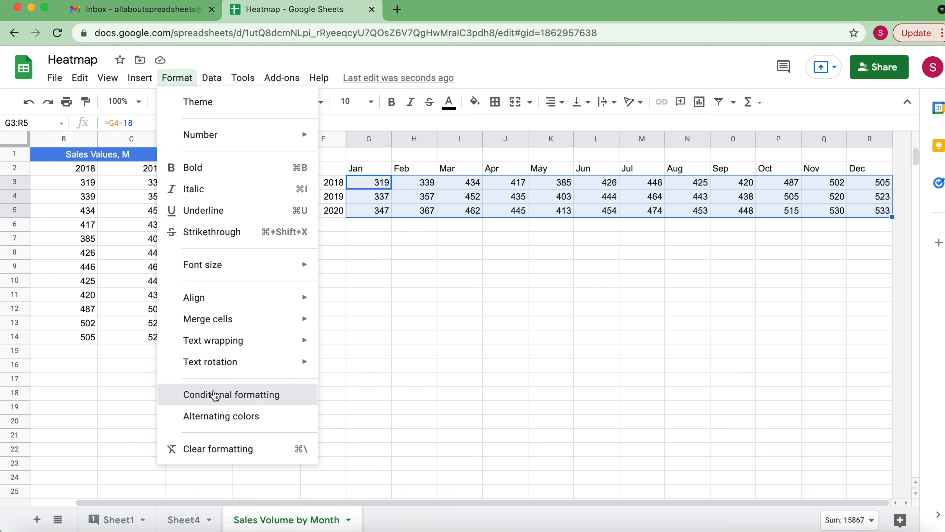
pyautogui.click(211, 394)
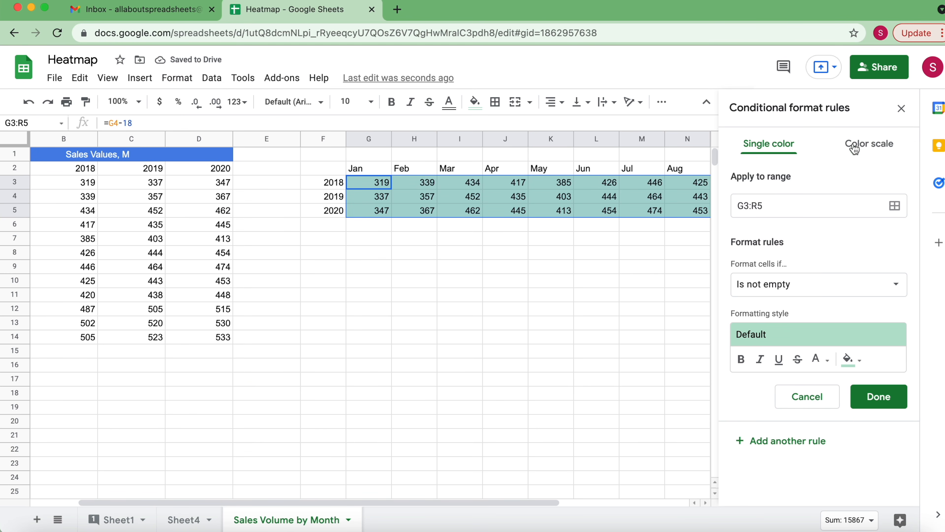
pyautogui.click(879, 145)
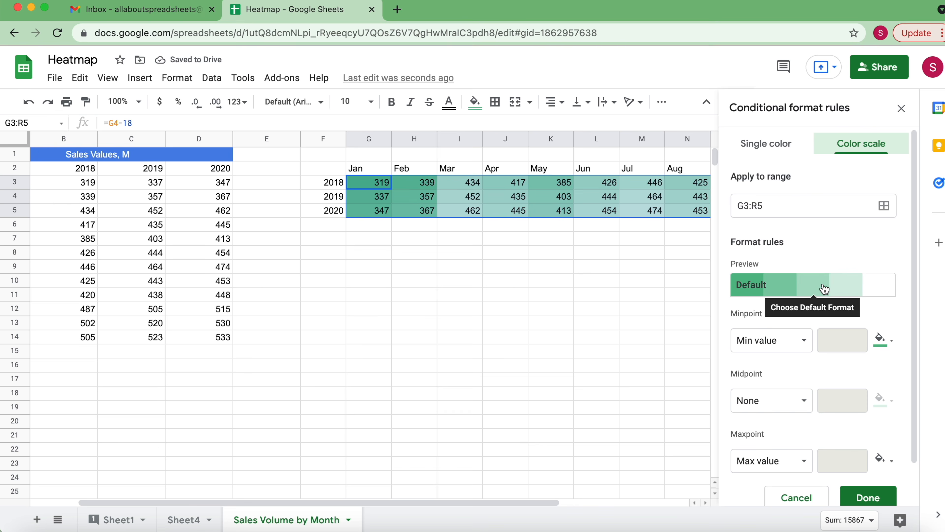
pyautogui.click(876, 292)
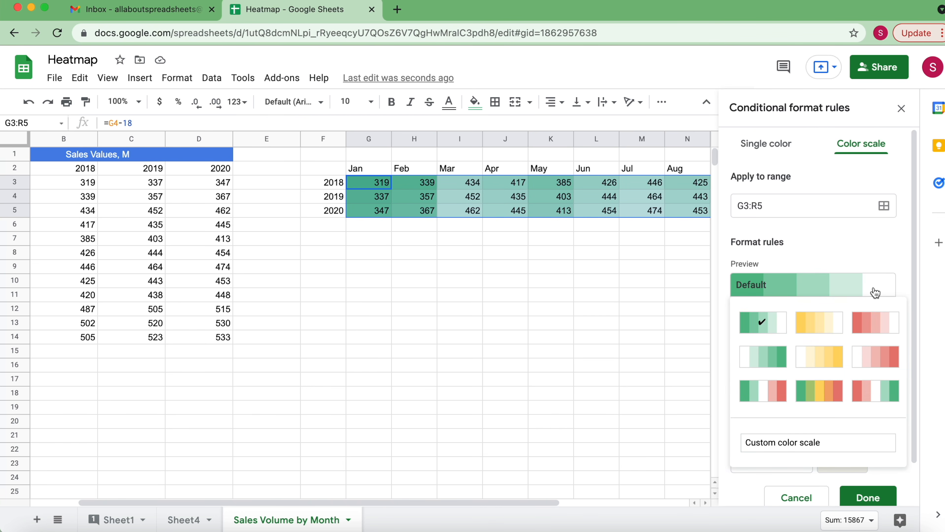
pyautogui.click(762, 394)
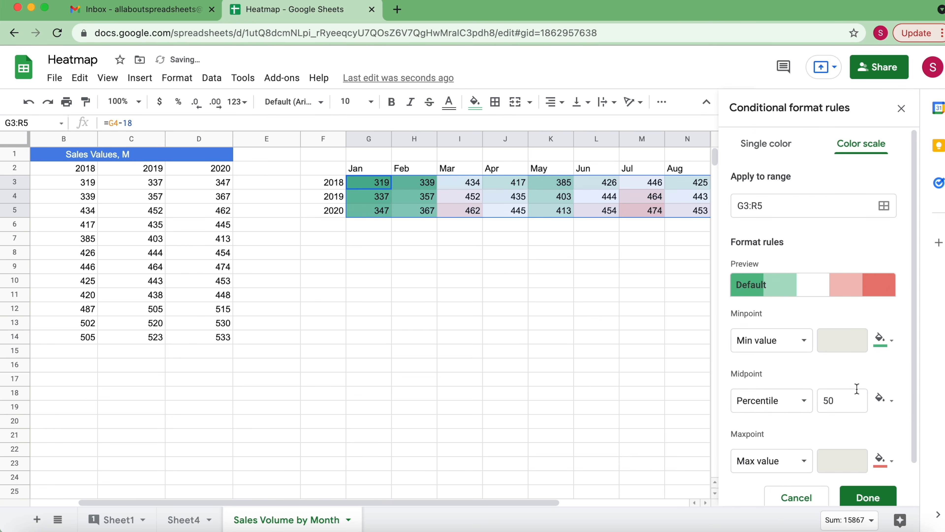
pyautogui.click(865, 497)
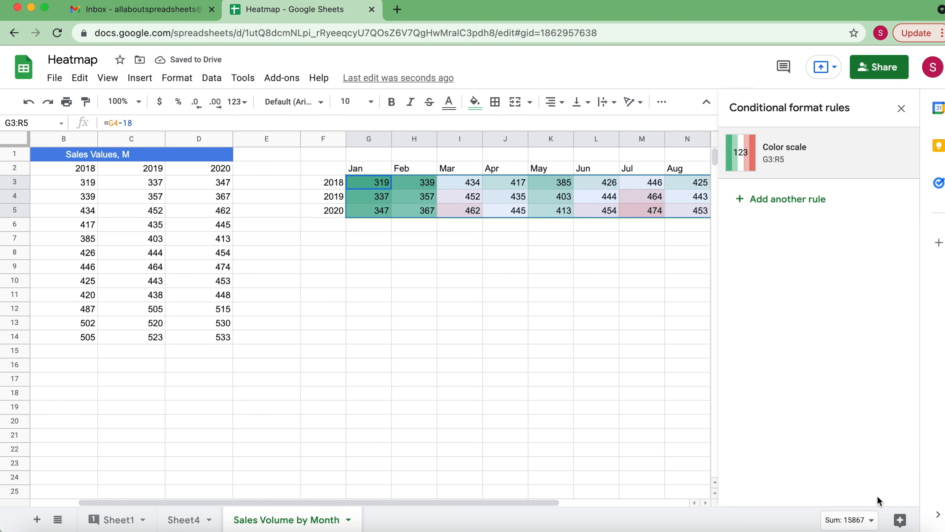
pyautogui.click(901, 108)
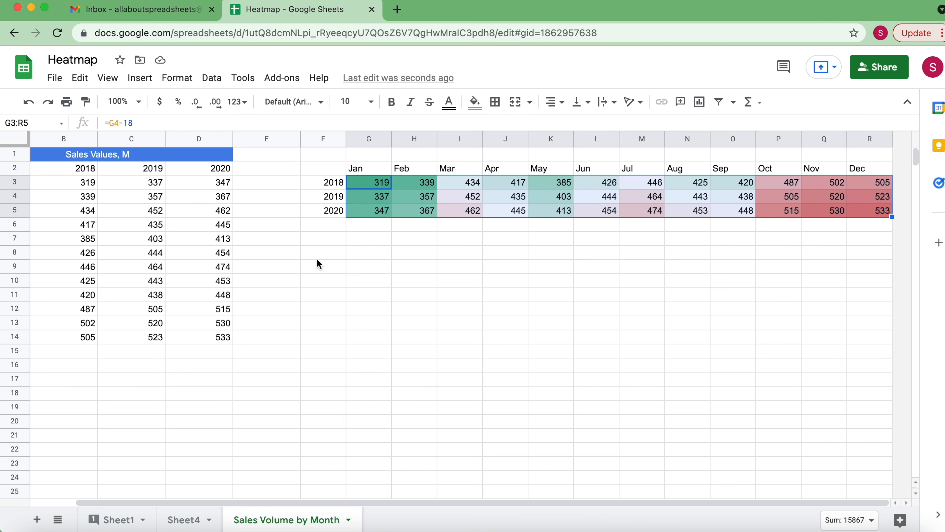
# Hide the gridlines on the Sales Volume by Month sheet
pyautogui.click(108, 77)
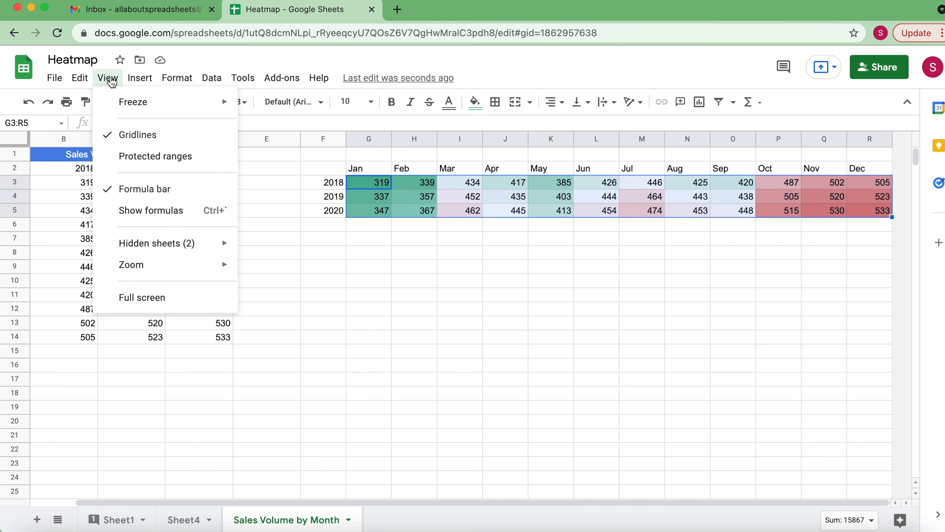
pyautogui.click(140, 144)
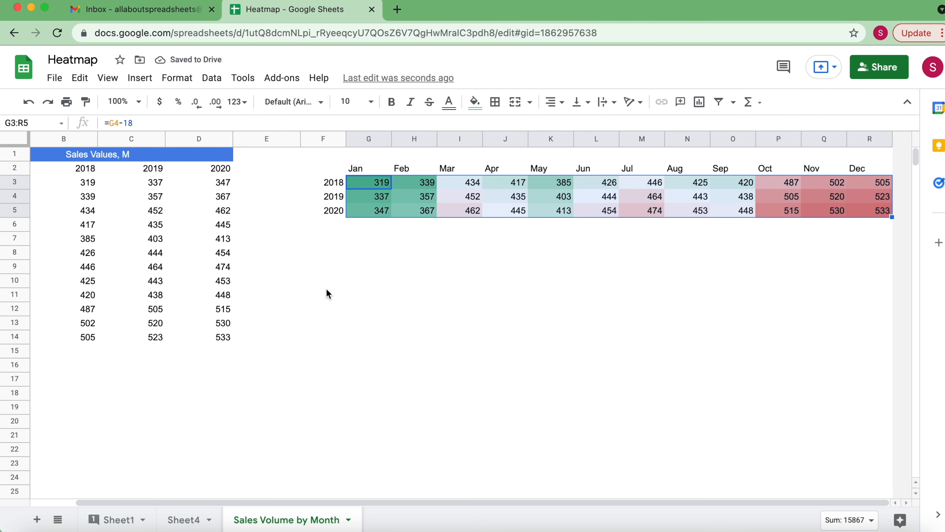
# Hide the numbers in the heatmap cells G3:R5 by applying the custom number format ;;;
pyautogui.moveTo(378, 188); pyautogui.dragTo(876, 217)
pyautogui.click(246, 106)
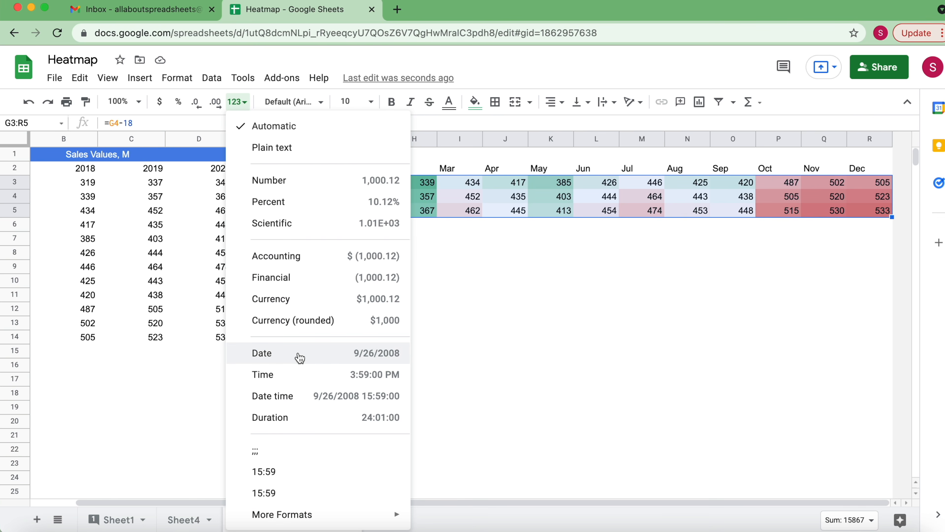
pyautogui.moveTo(341, 516)
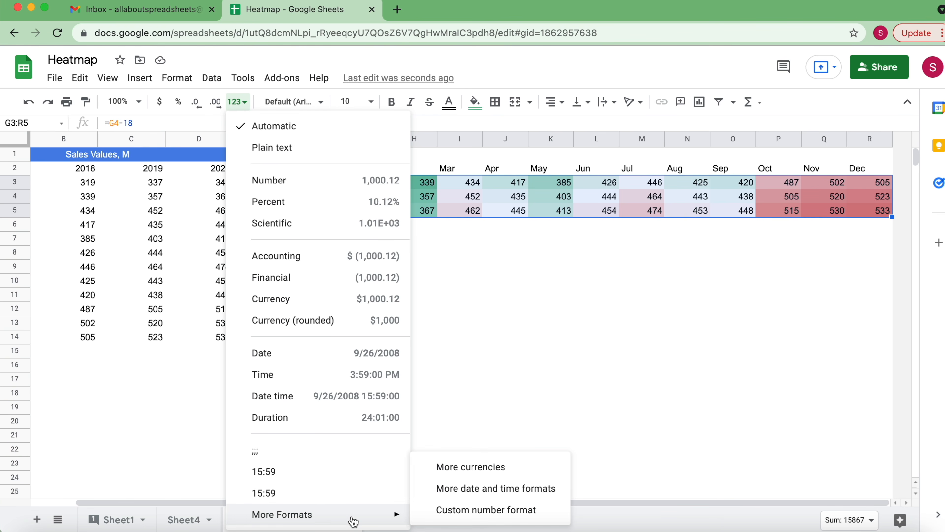
pyautogui.click(464, 511)
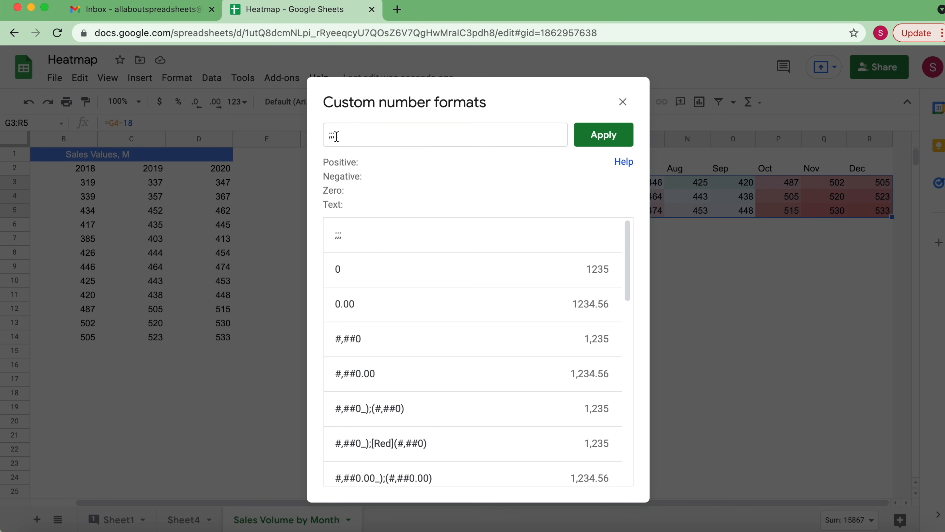
pyautogui.moveTo(336, 137); pyautogui.dragTo(325, 140)
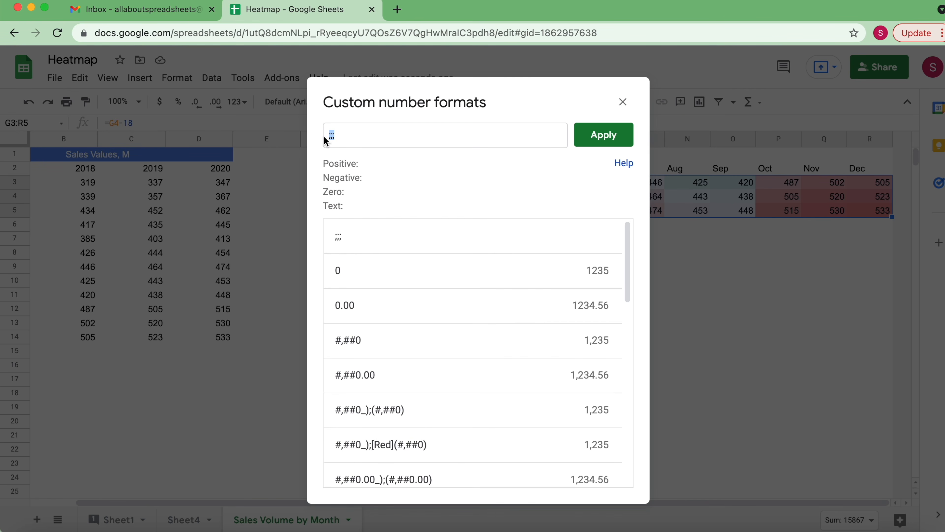
pyautogui.write(';')
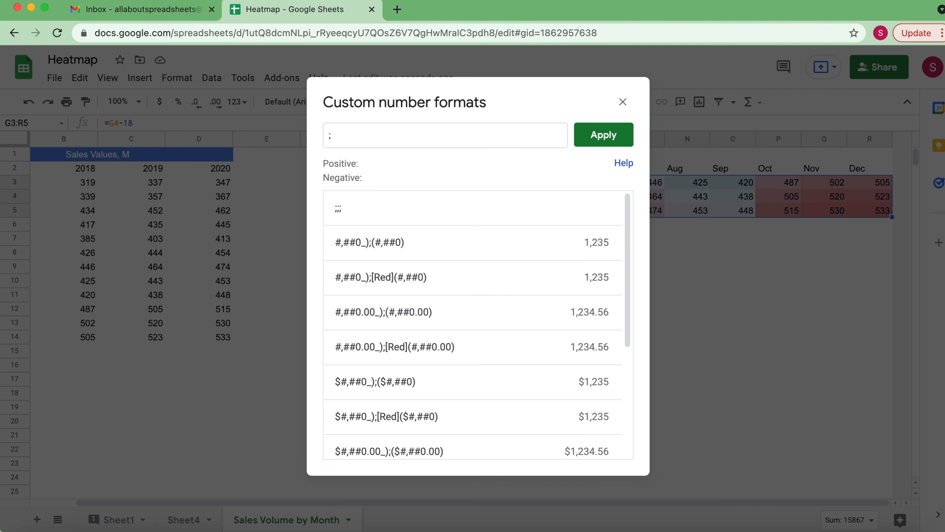
pyautogui.write(';;')
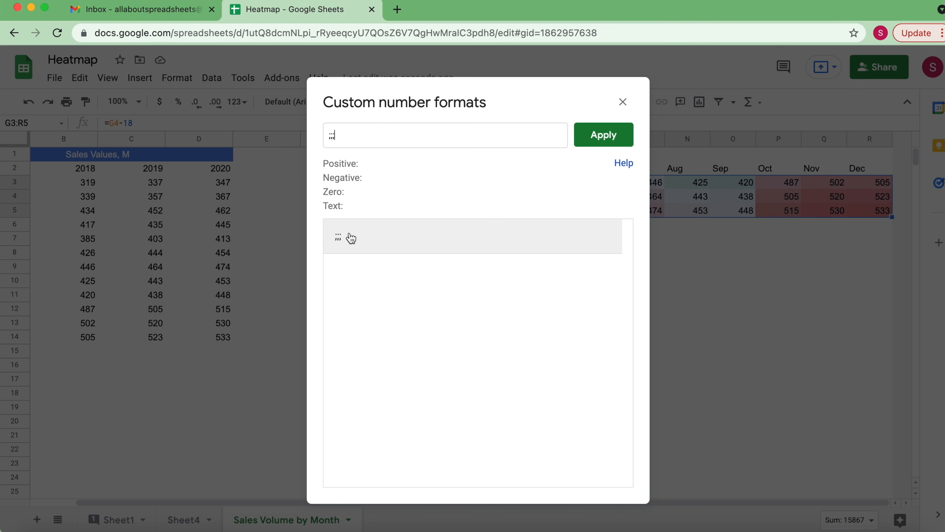
pyautogui.click(605, 134)
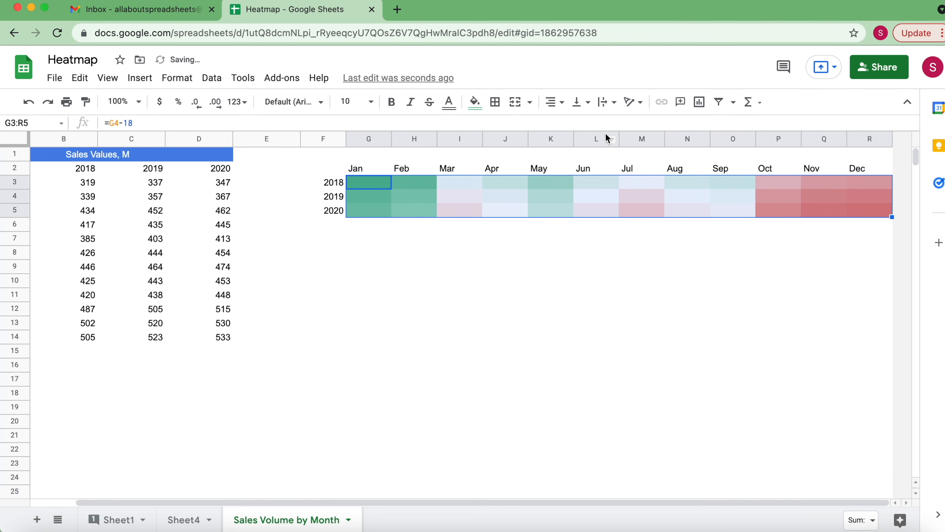
# Examine the underlying contents of several heatmap cells in the January and September columns and across the 2018 row
pyautogui.click(376, 197)
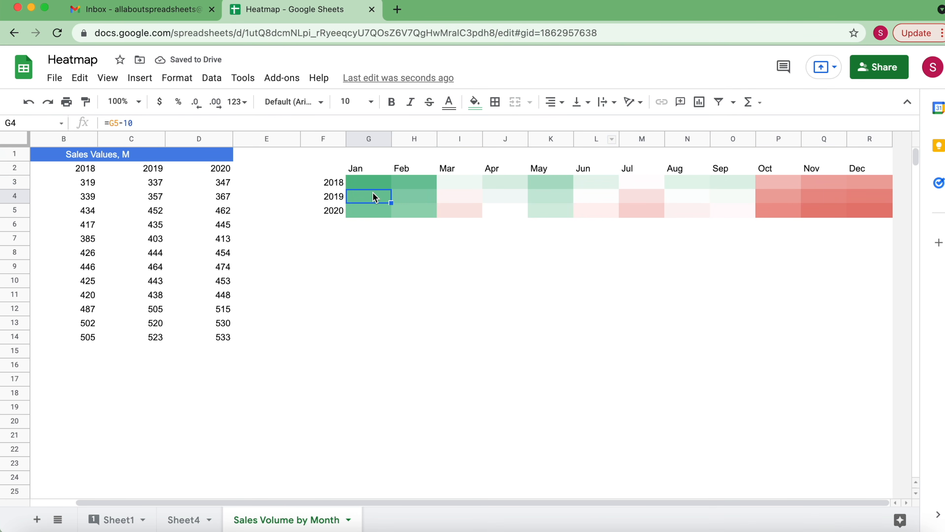
pyautogui.press('Up')
pyautogui.press('Down')
pyautogui.press('Down')
pyautogui.press('Up')
pyautogui.press('Up')
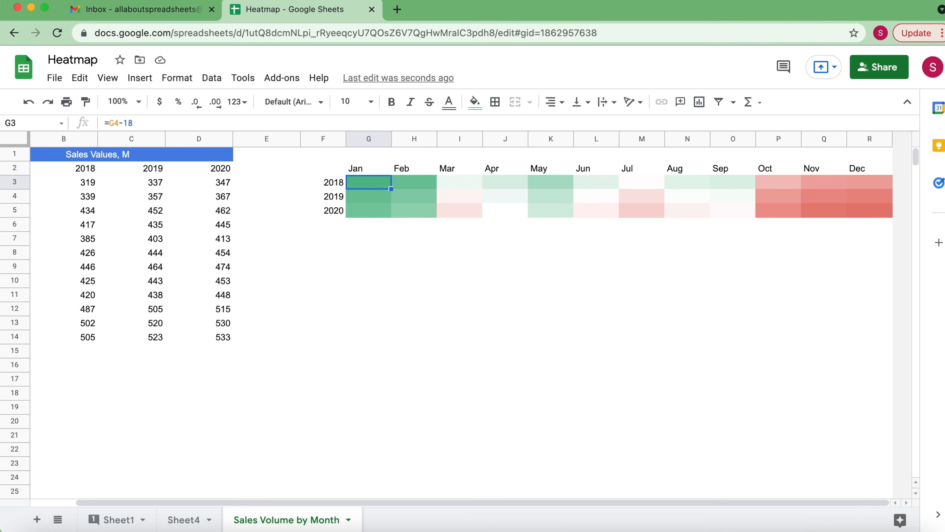
pyautogui.press('Right')
pyautogui.press('Right')
pyautogui.press('Right')
pyautogui.press('Right')
pyautogui.press('Right')
pyautogui.press('Right')
pyautogui.press('Right')
pyautogui.press('Right')
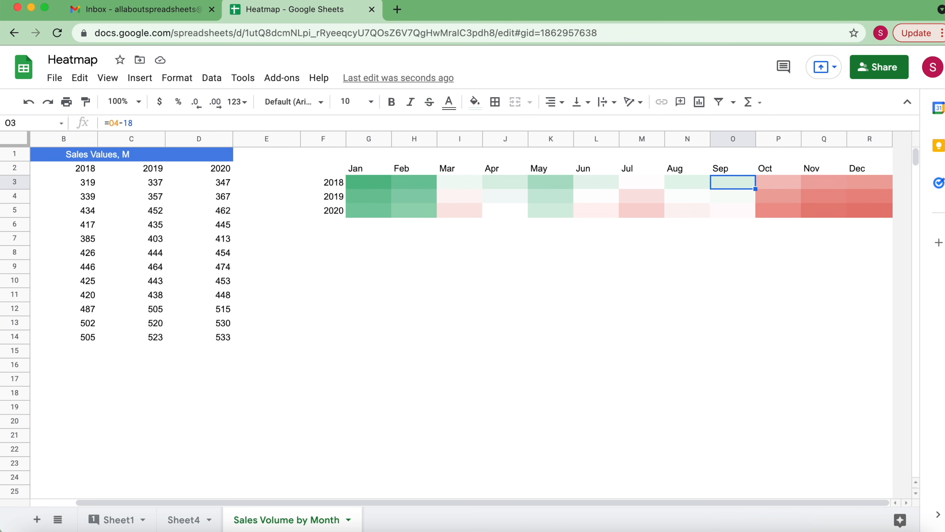
pyautogui.press('Down')
pyautogui.press('Down')
pyautogui.press('Up')
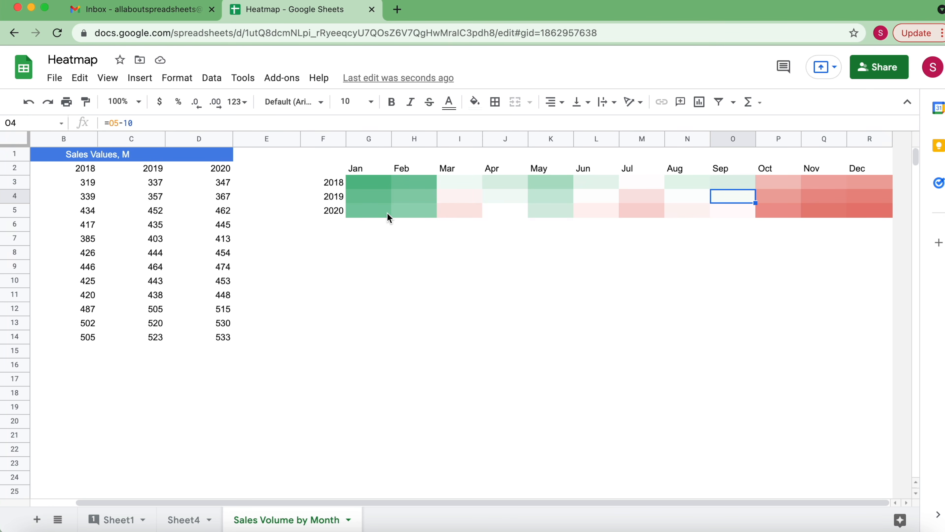
pyautogui.click(416, 257)
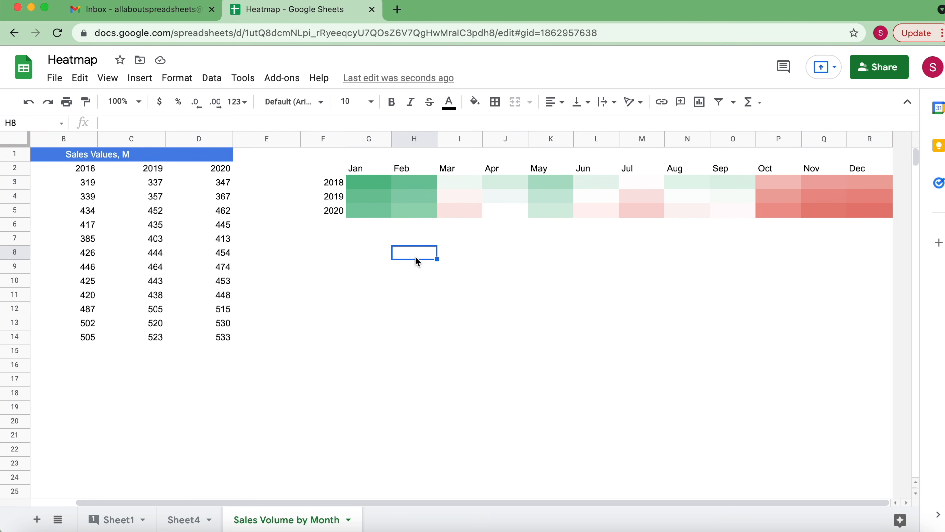